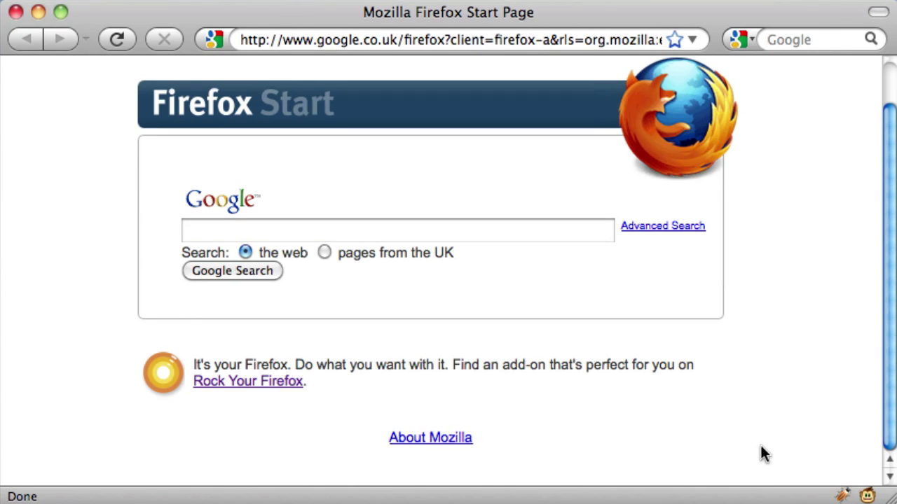
# - Open the Firebug console from the status bar and delete the leftover command text
pyautogui.click(845, 496)
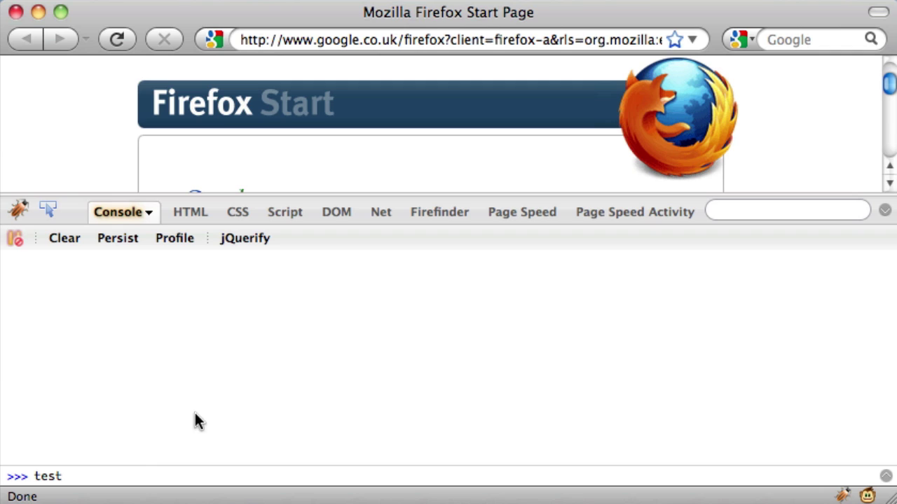
pyautogui.click(161, 477)
pyautogui.press('BackSpace')
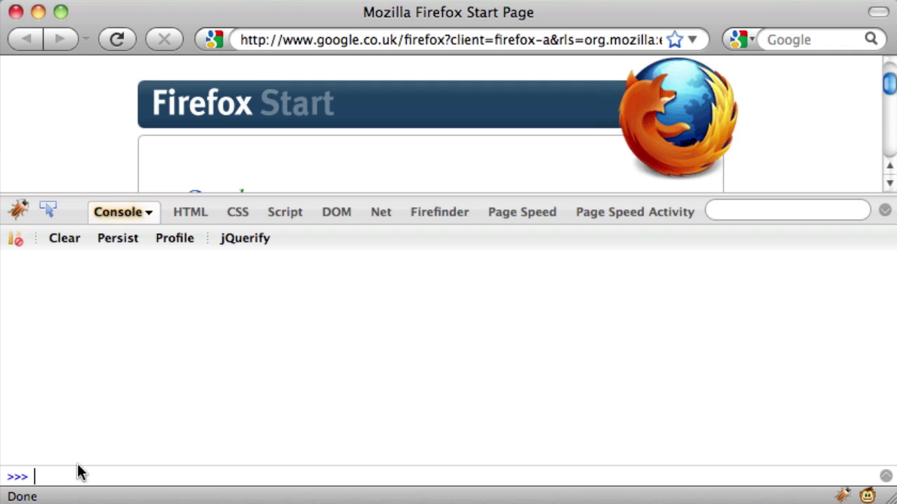
# - Run 'test' from the multi-line editor, logging a ReferenceError
pyautogui.click(886, 477)
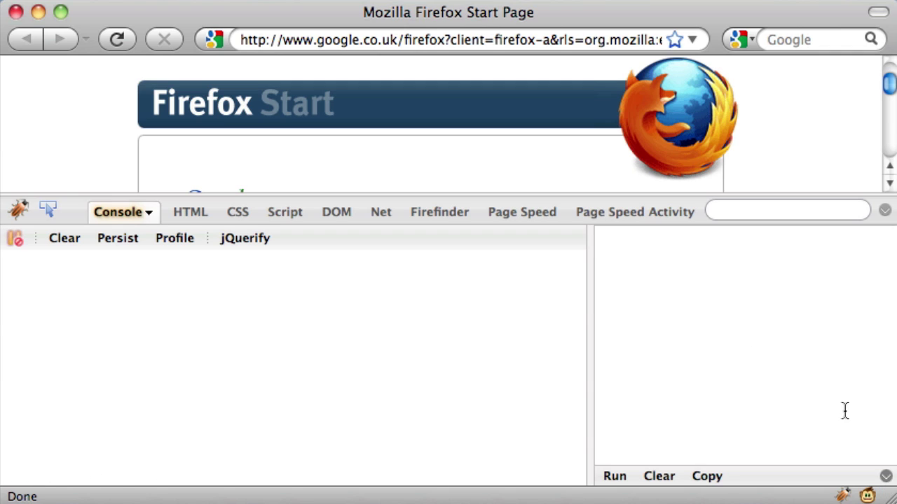
pyautogui.write('al')
pyautogui.write('test')
pyautogui.click(615, 477)
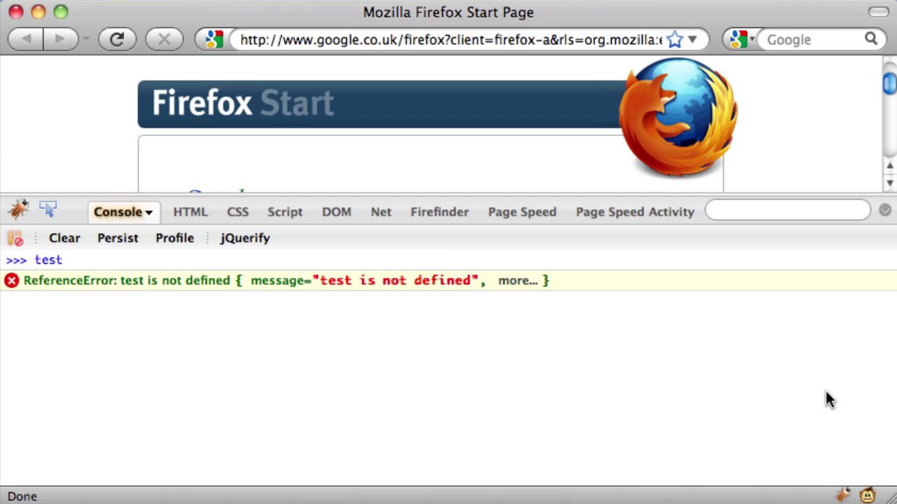
pyautogui.click(847, 495)
pyautogui.write('test')
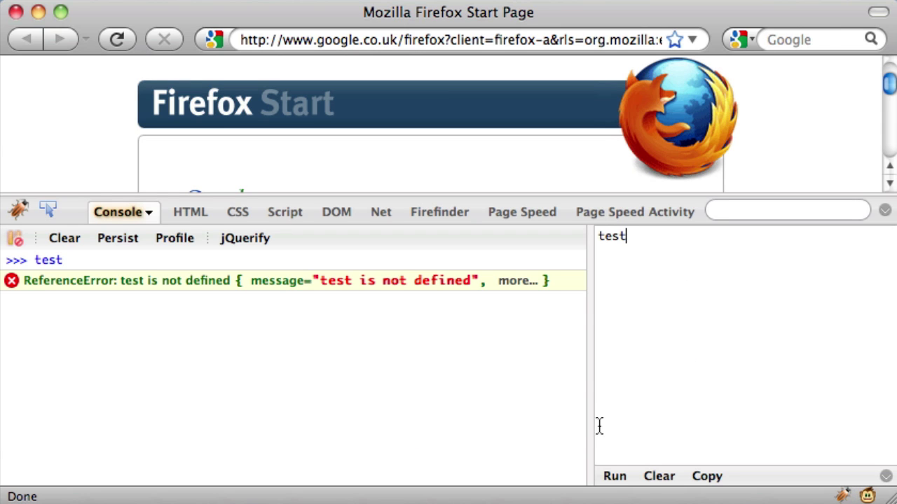
# - Replace the code with 'remy' and run it, leaving the large editor showing remy
pyautogui.click(611, 475)
pyautogui.write('r')
pyautogui.write('emy')
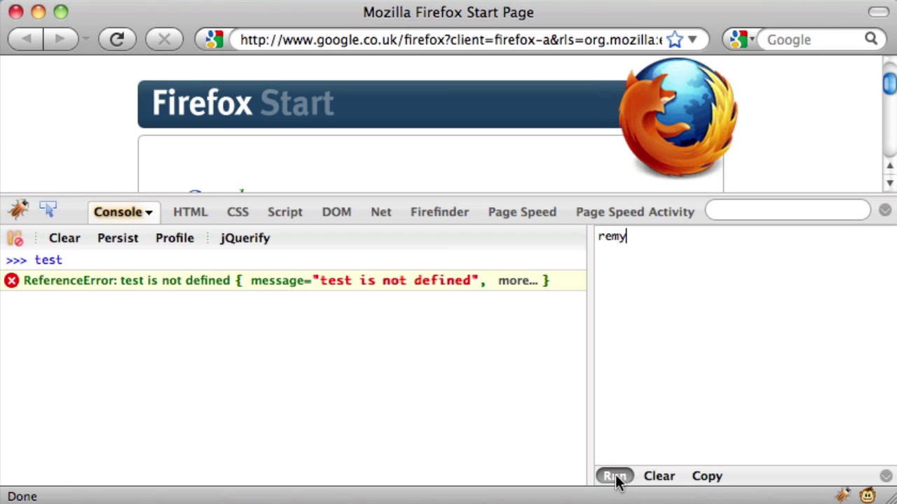
pyautogui.click(615, 475)
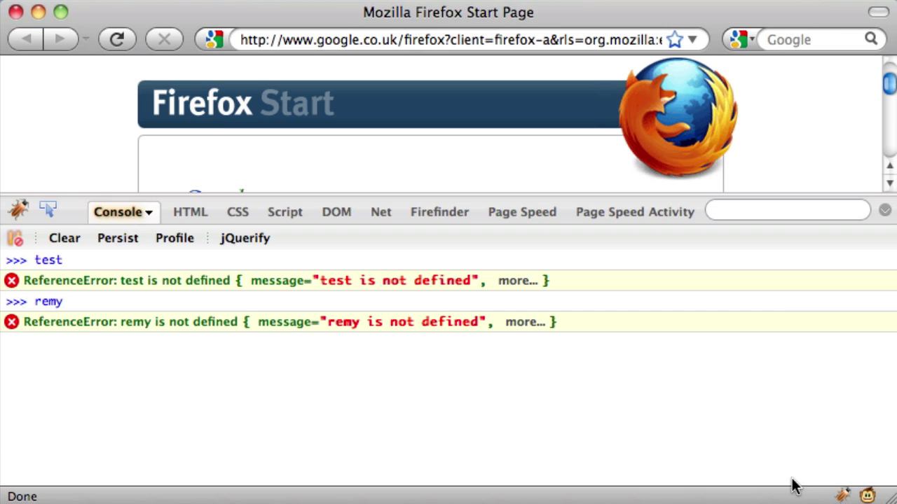
pyautogui.click(845, 496)
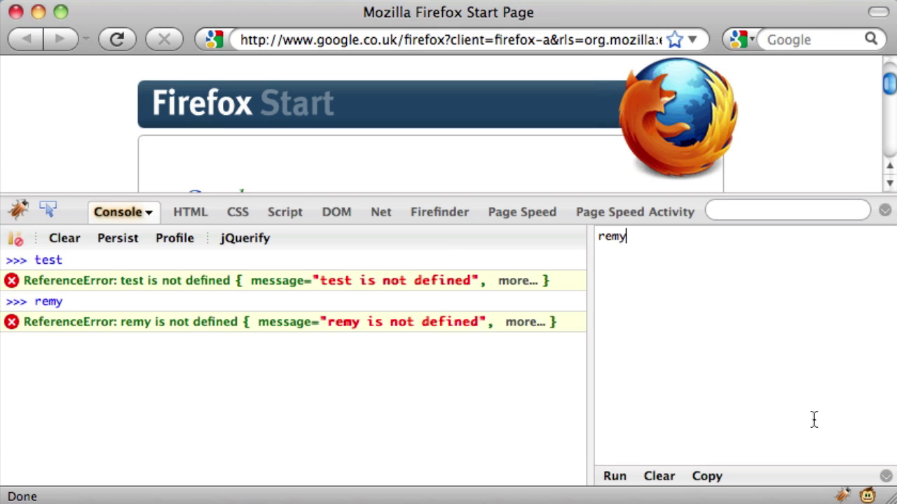